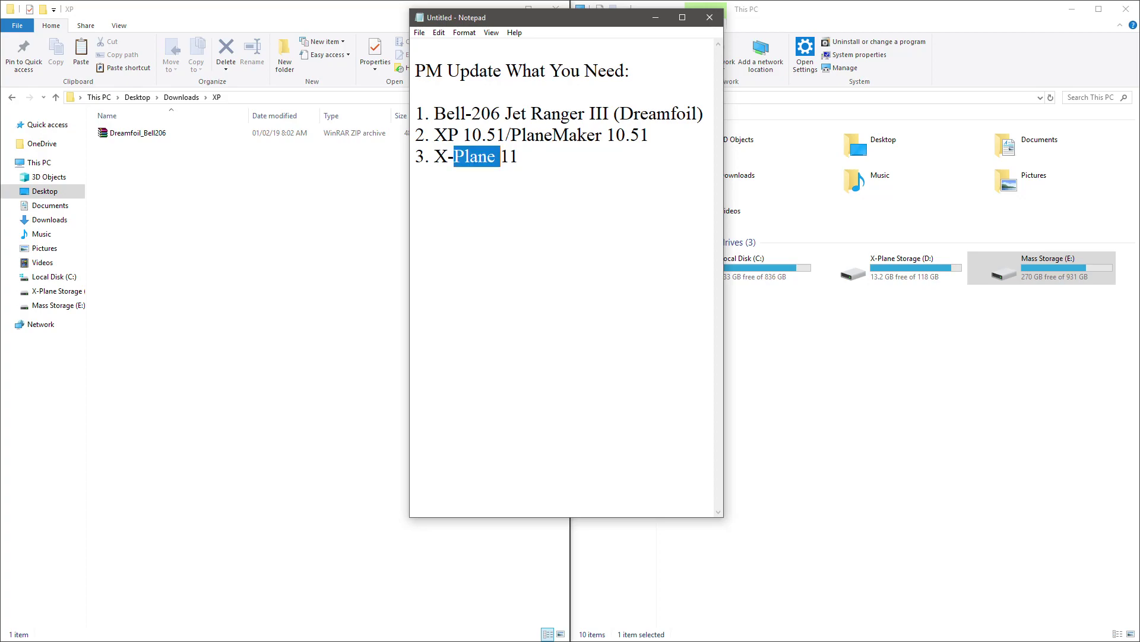
Step: Minimize Notepad and extract Dreamfoil_Bell206 in the XP folder, creating the Bell 206 JetRanger III folder
click(528, 156)
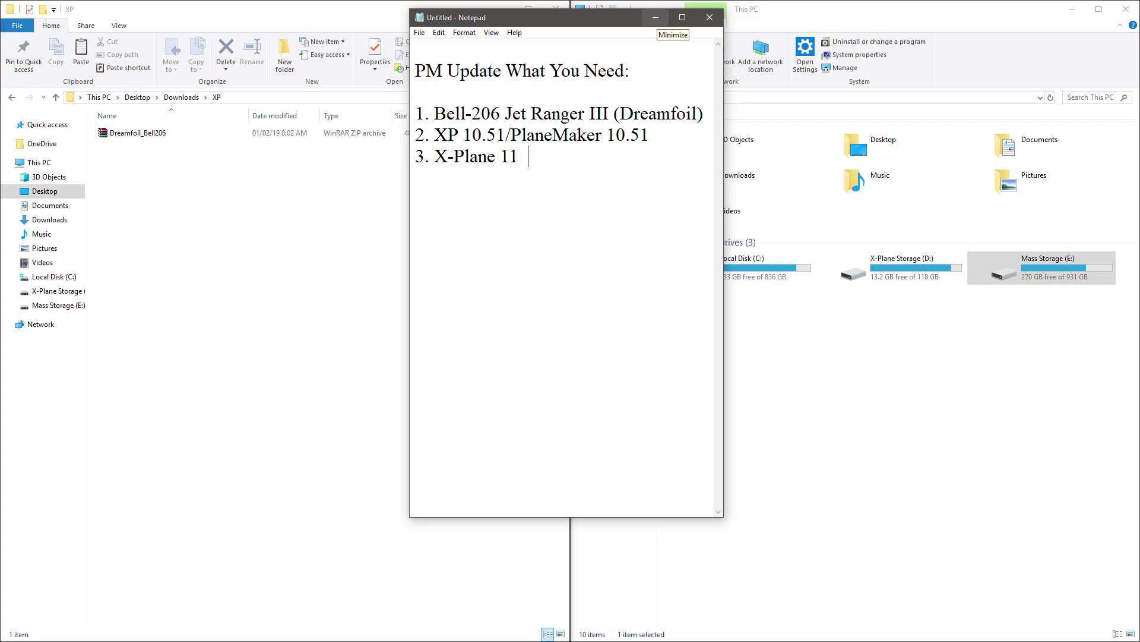
click(656, 17)
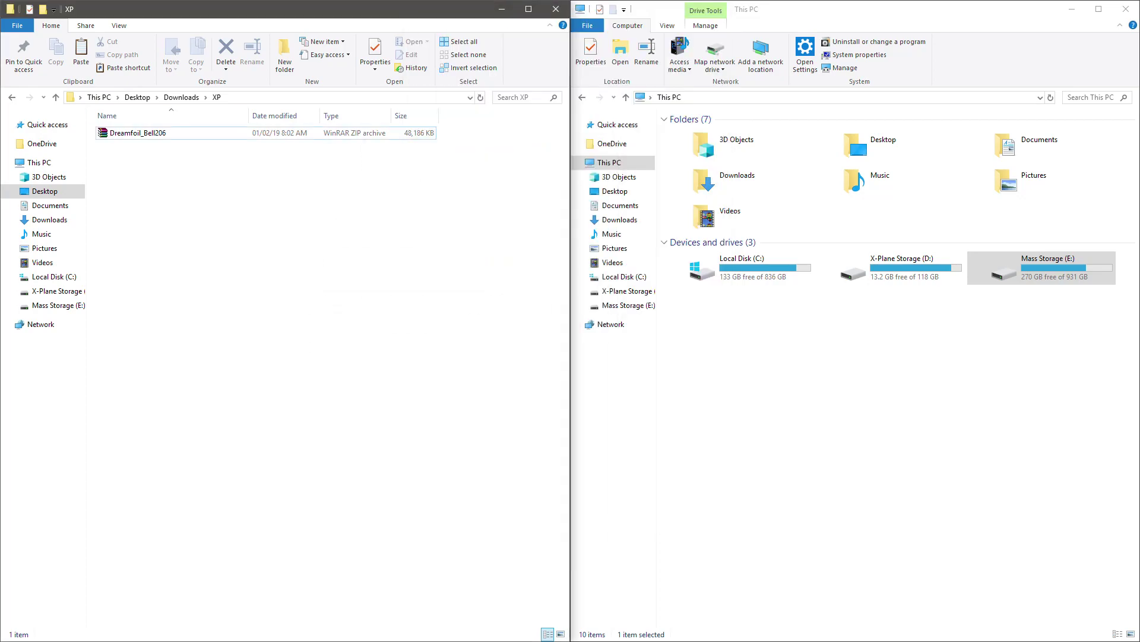
click(138, 132)
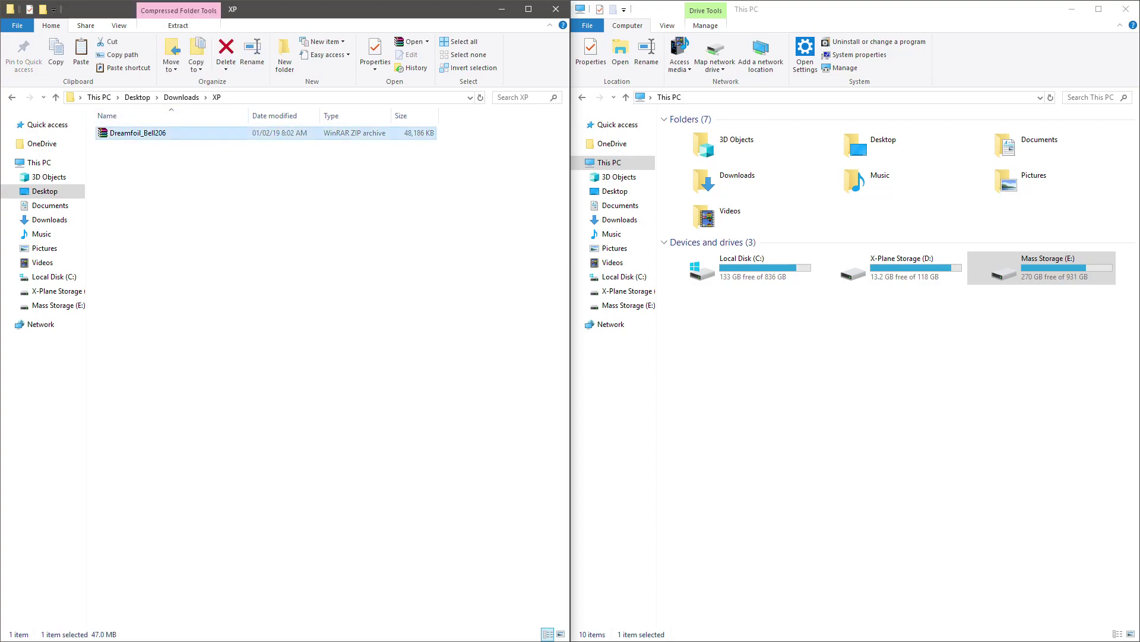
right_click(127, 130)
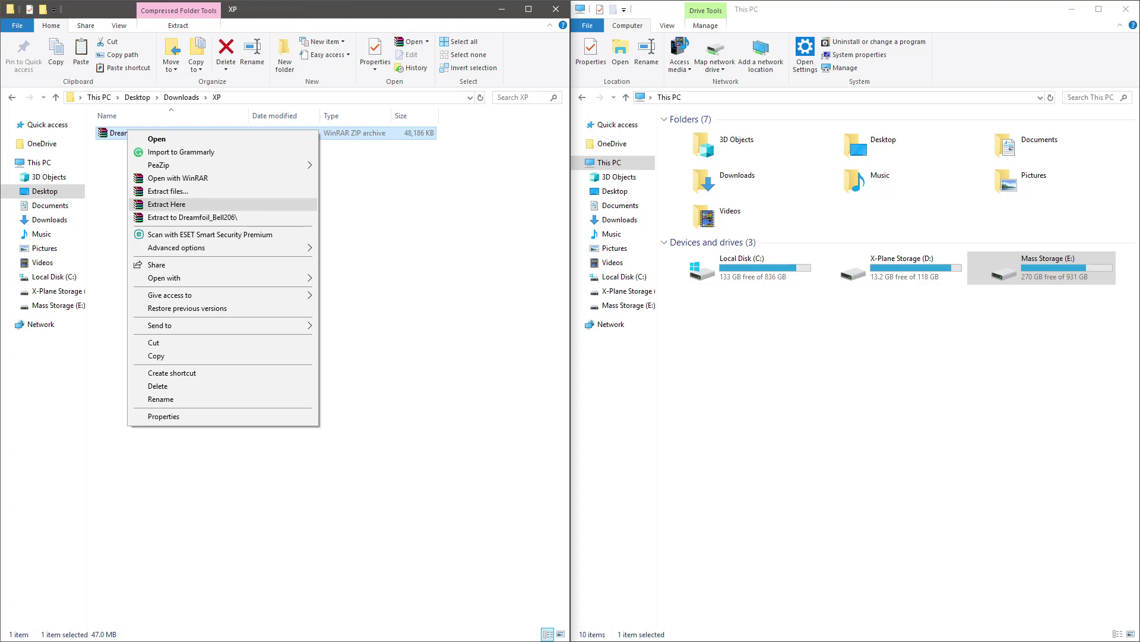
click(167, 204)
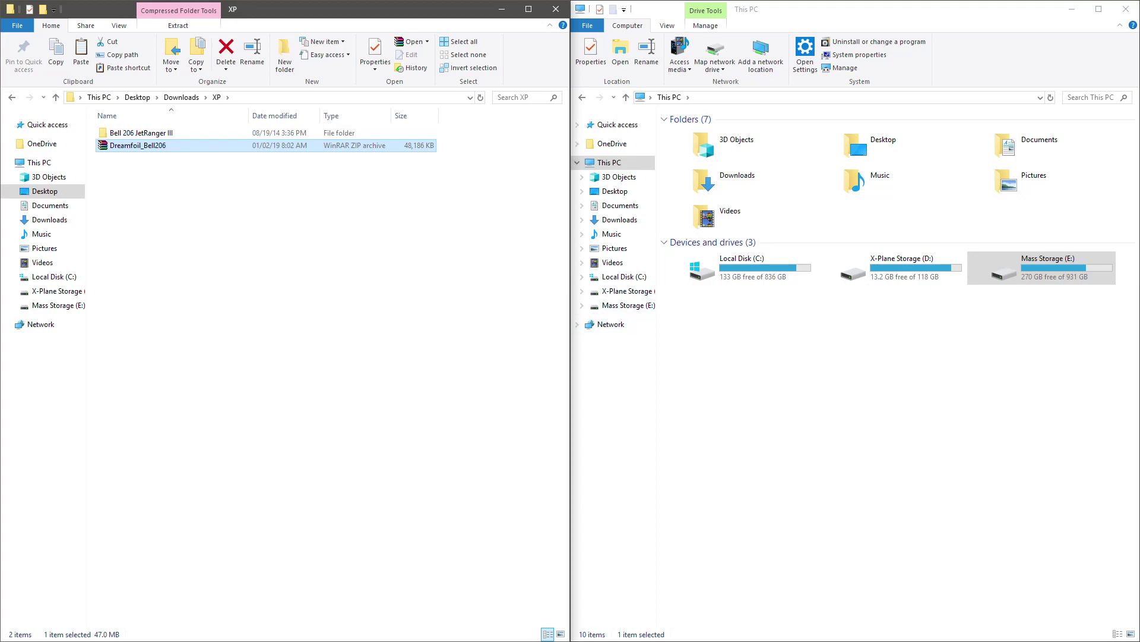
click(831, 386)
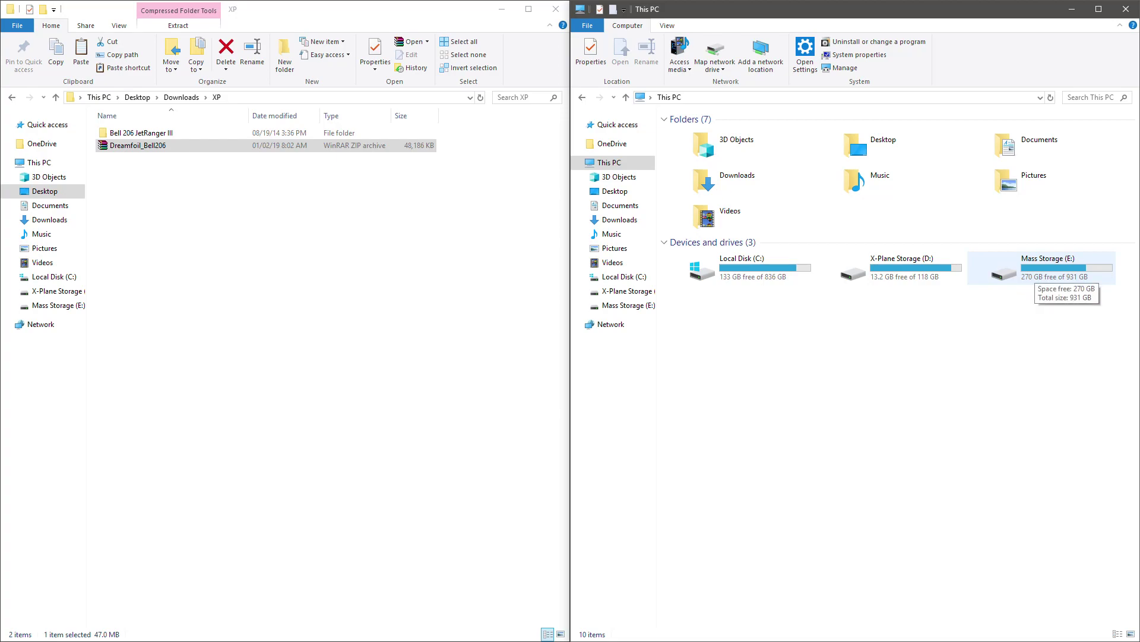
Step: Browse the right window to E:\1 X-Plane 10.51\Aircraft on Mass Storage
double_click(1036, 272)
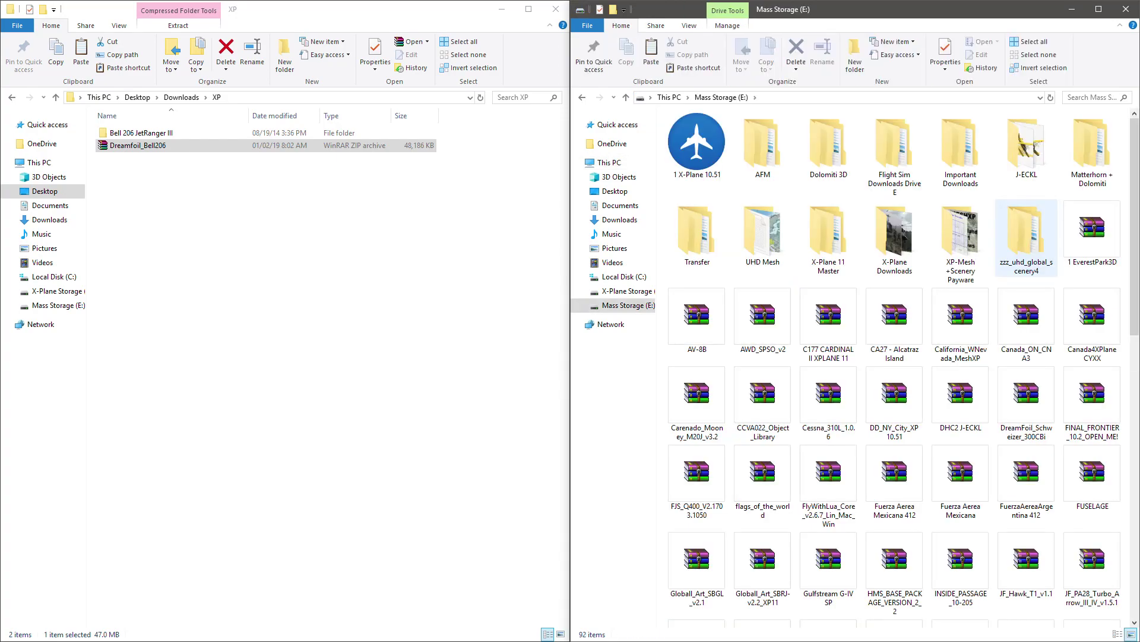
double_click(697, 142)
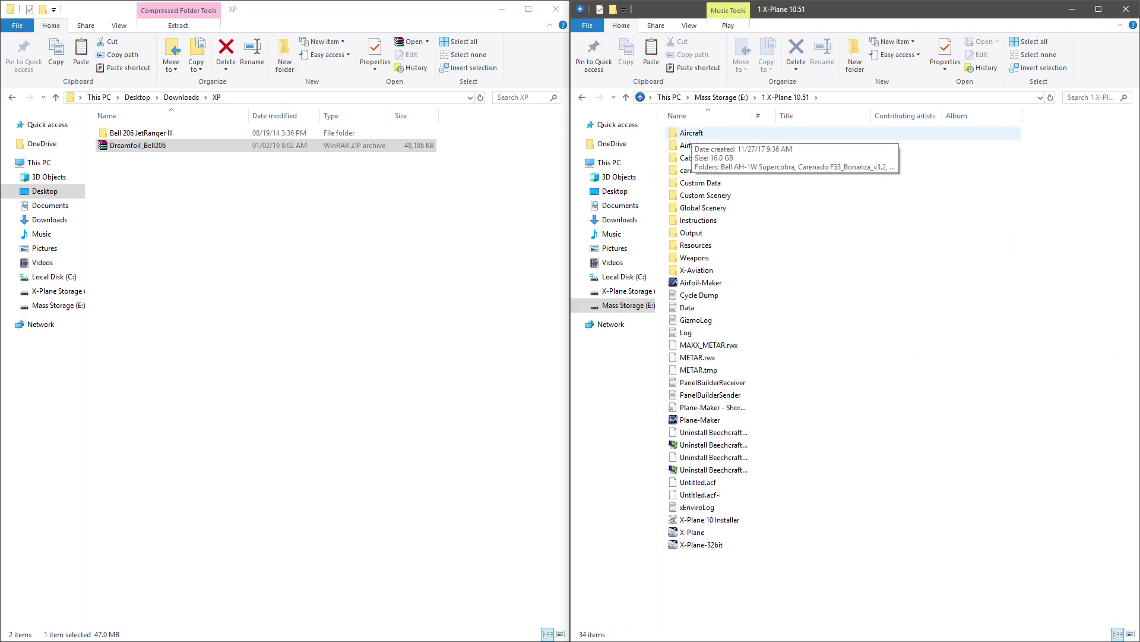
double_click(691, 133)
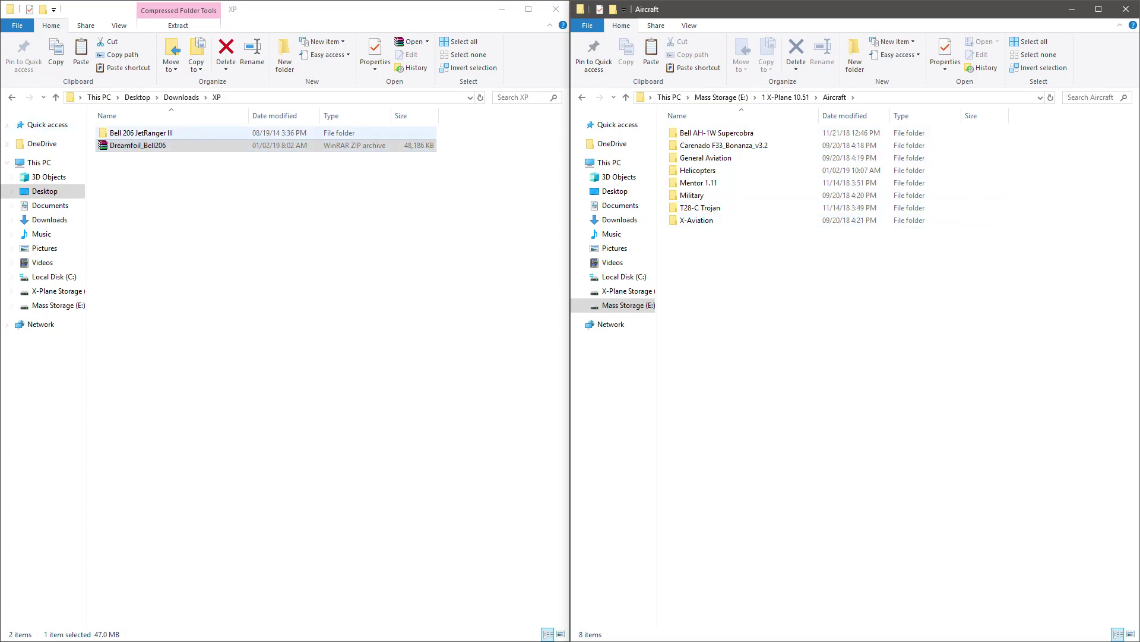
Step: Copy Bell 206 JetRanger III into Helicopters, verify it, then return to 1 X-Plane 10.51
click(141, 134)
drag(141, 133, 716, 176)
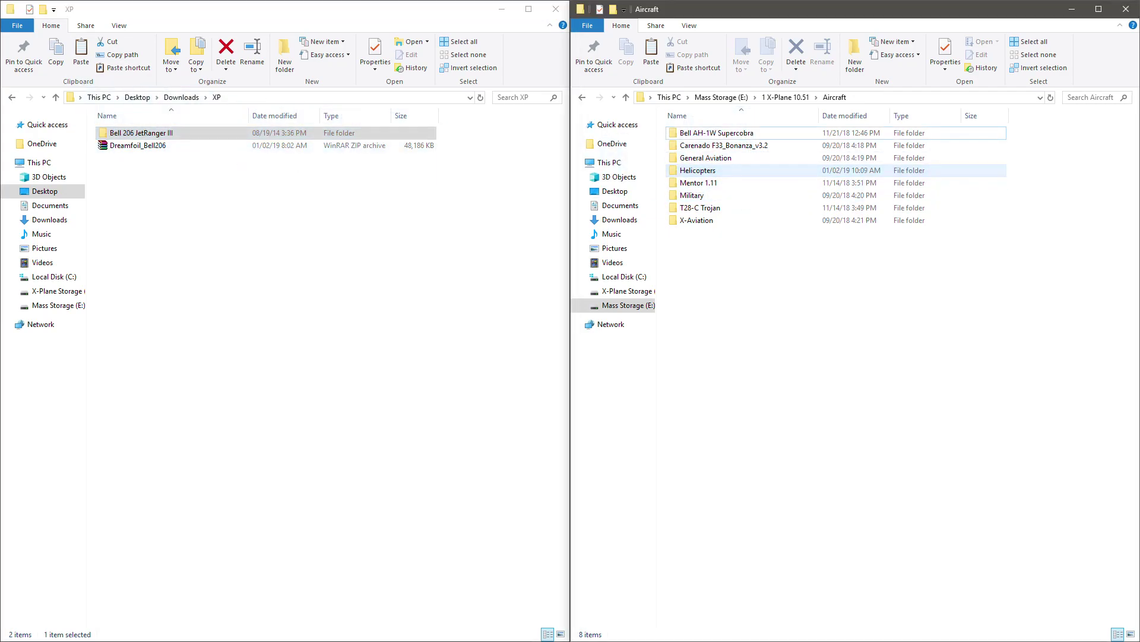
double_click(715, 172)
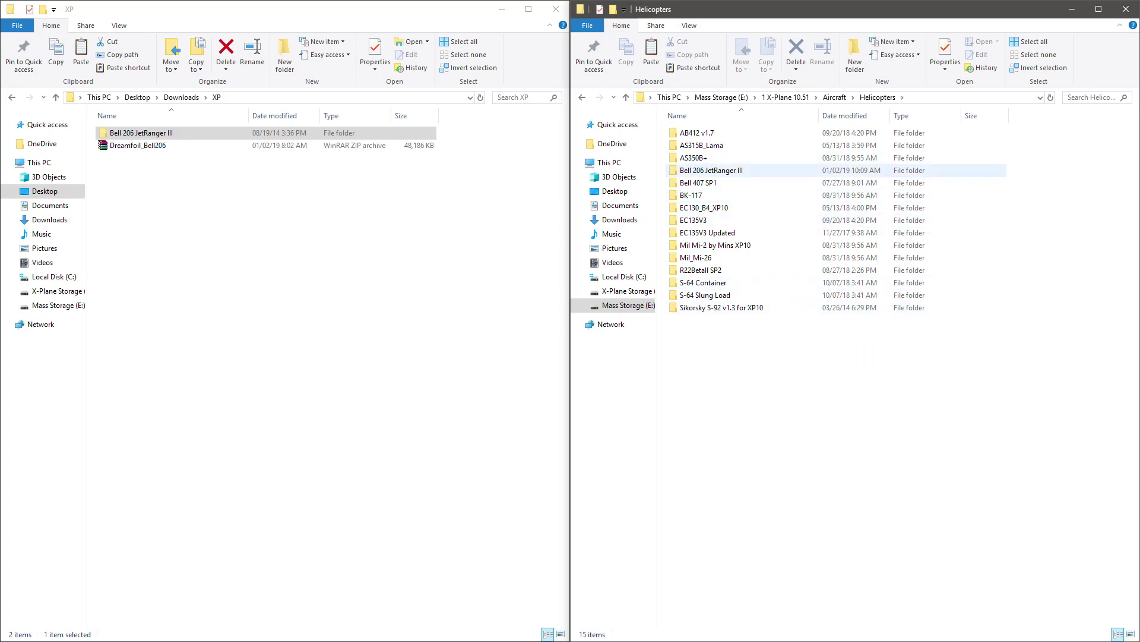
key(alt+Left)
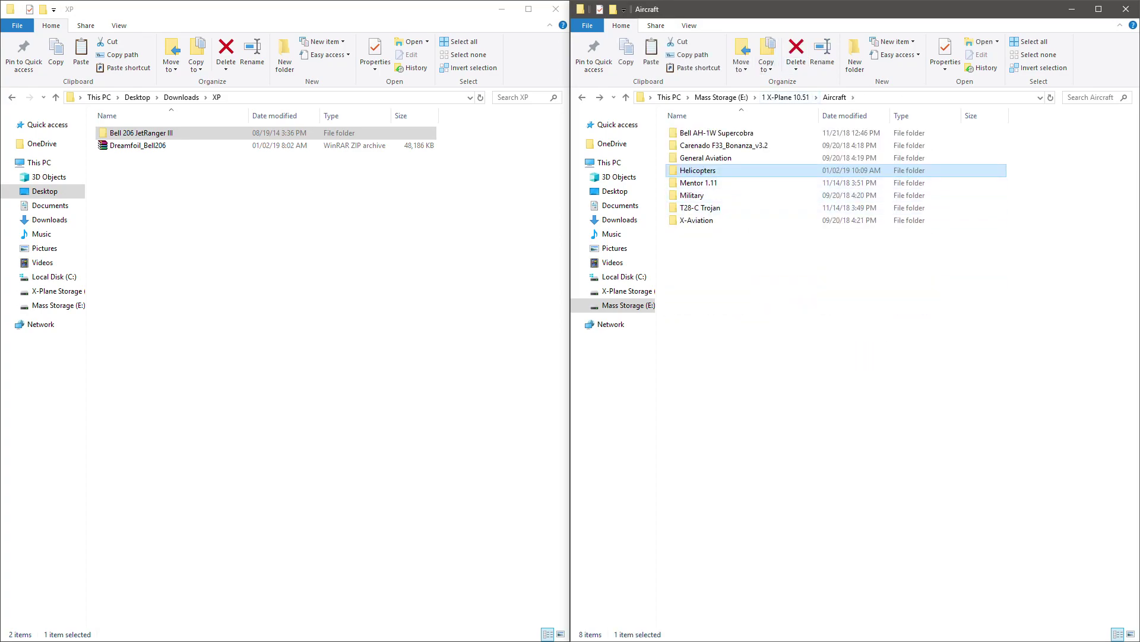
click(786, 96)
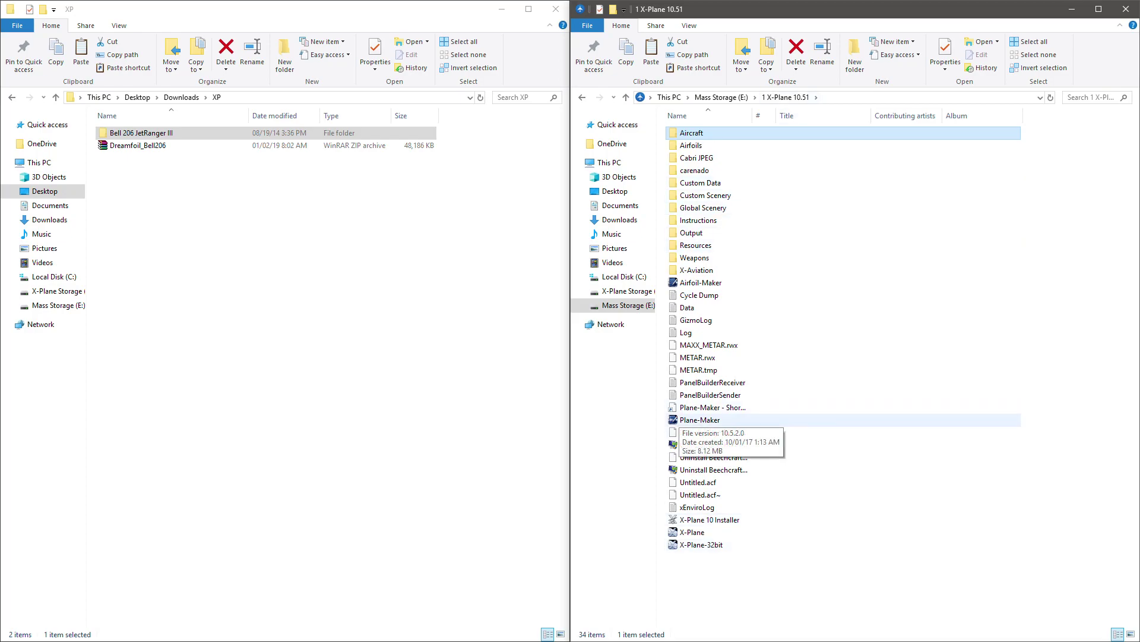
Step: Launch Plane-Maker 10.51 and open the Bell 206 JetRanger III aircraft file
double_click(695, 419)
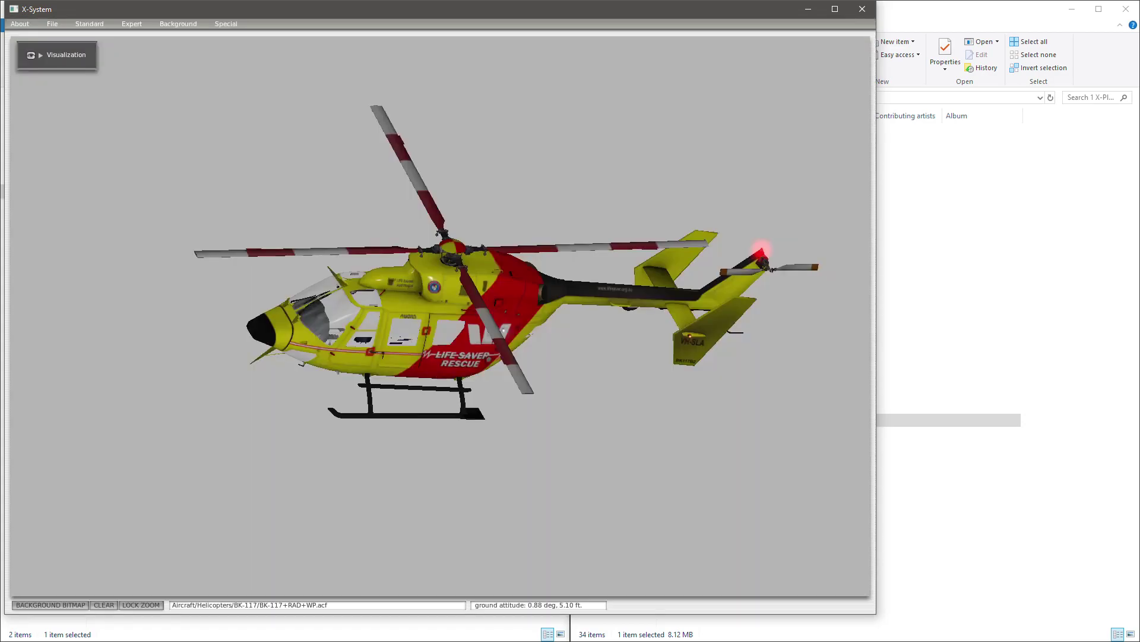
click(53, 24)
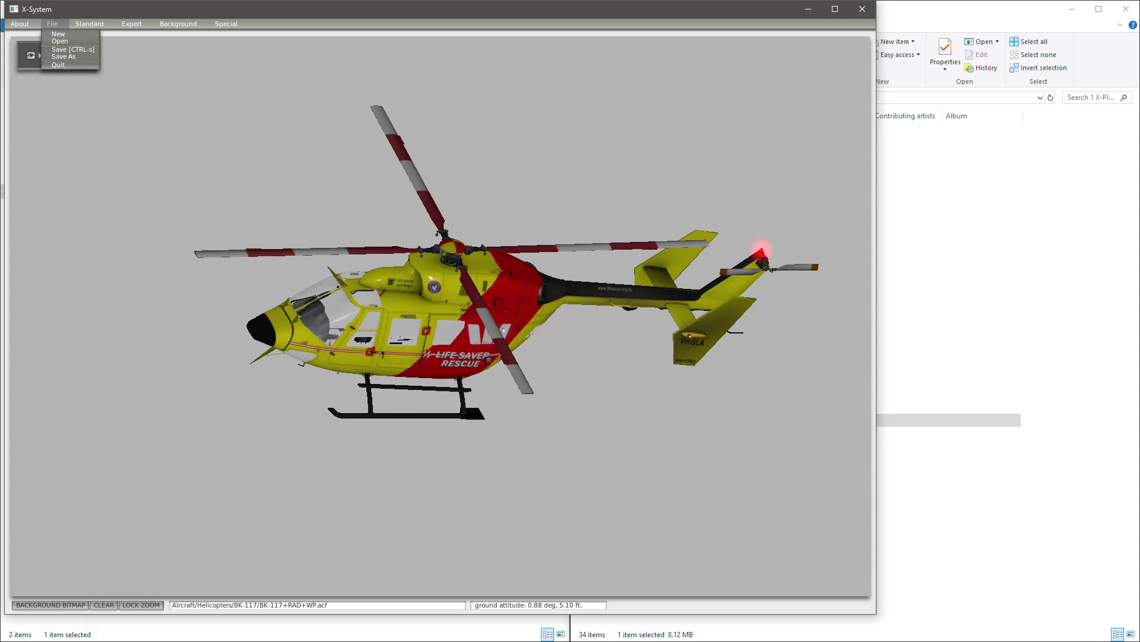
click(60, 41)
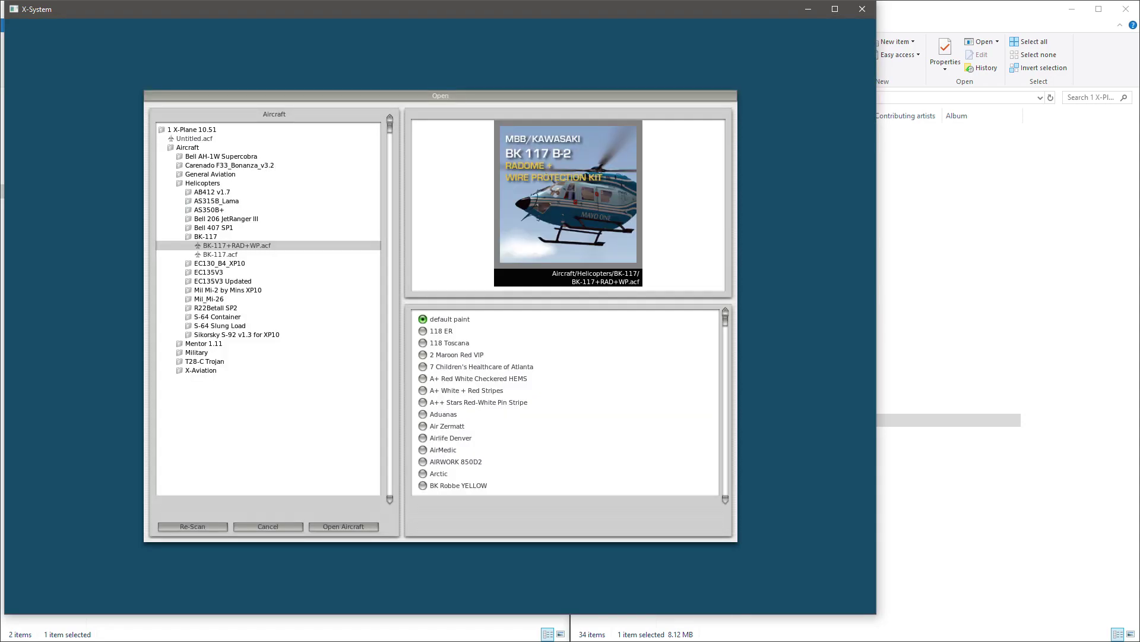
click(226, 218)
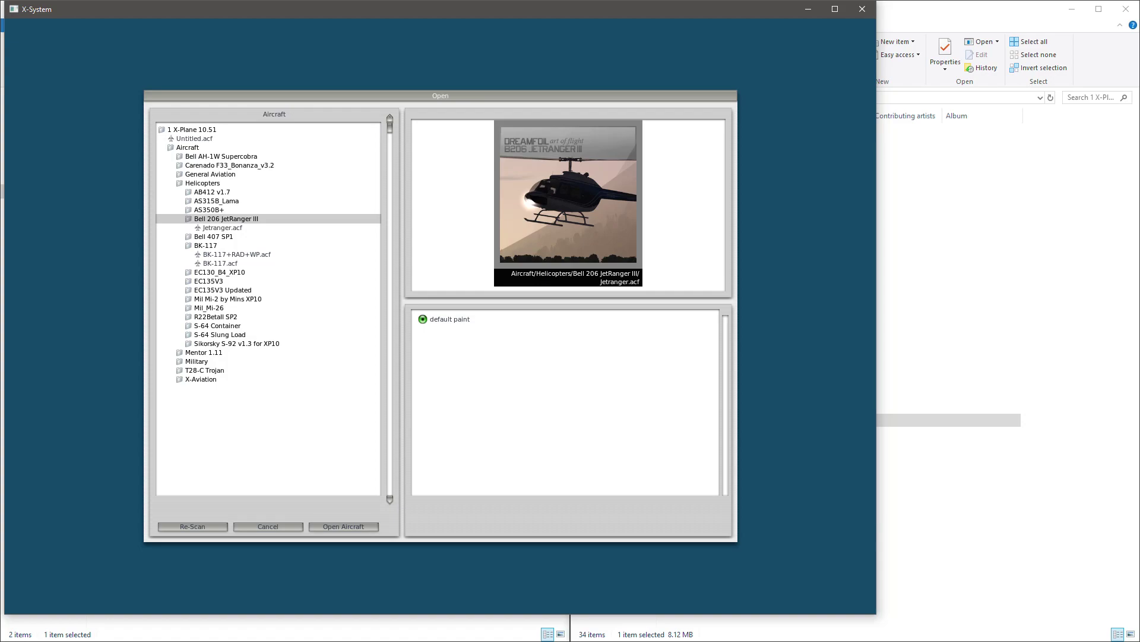
click(343, 526)
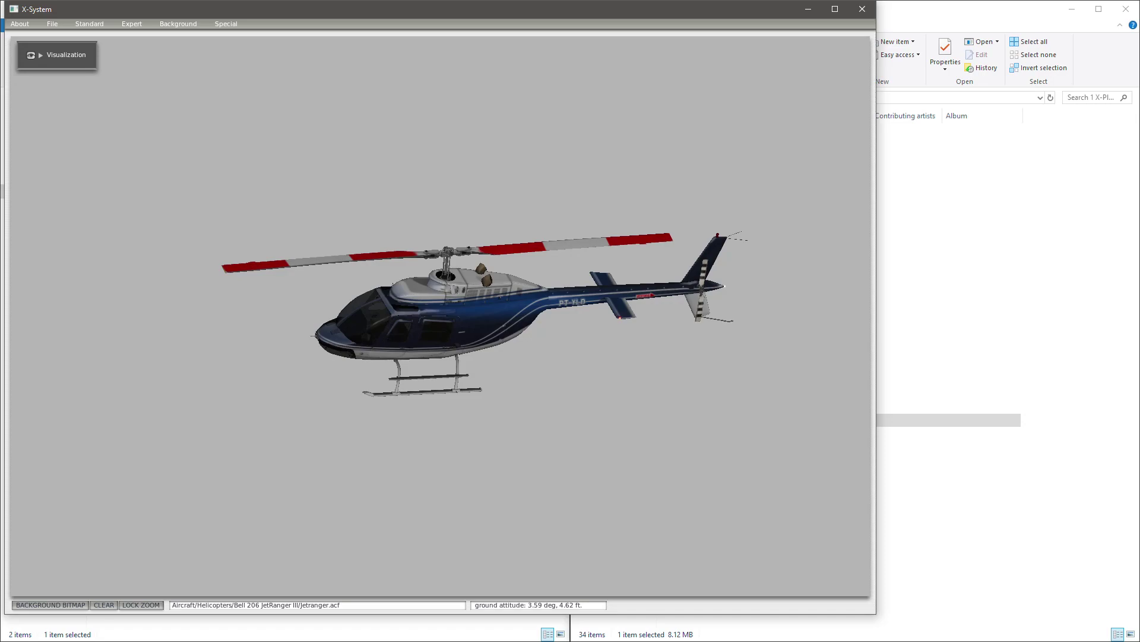
Step: Save the JetRanger aircraft file and close Plane-Maker
click(52, 24)
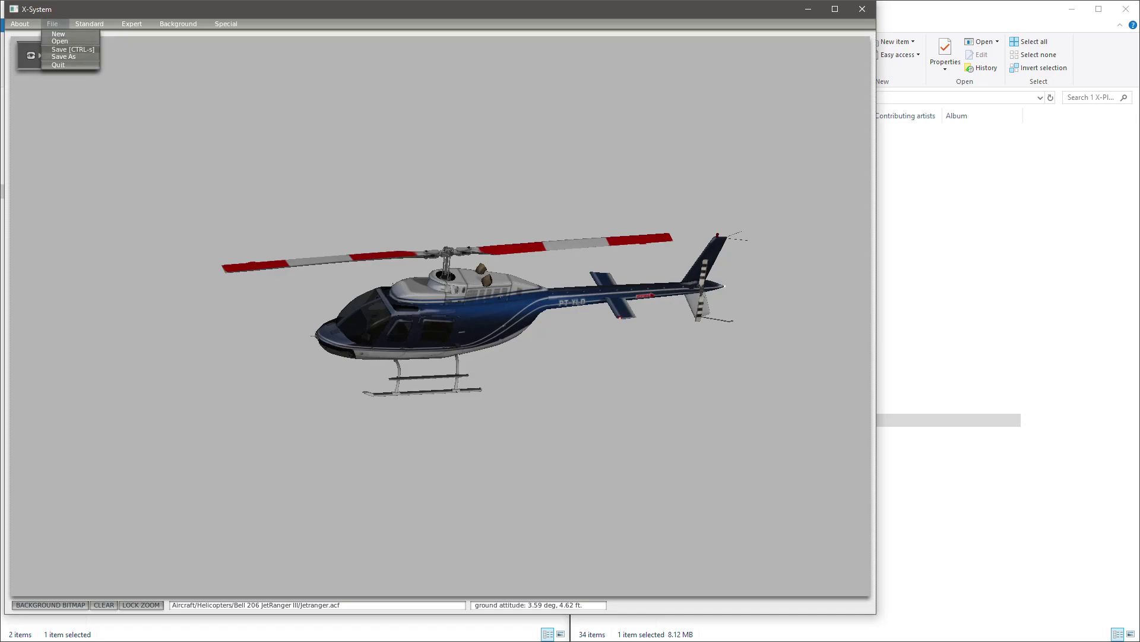
key(Escape)
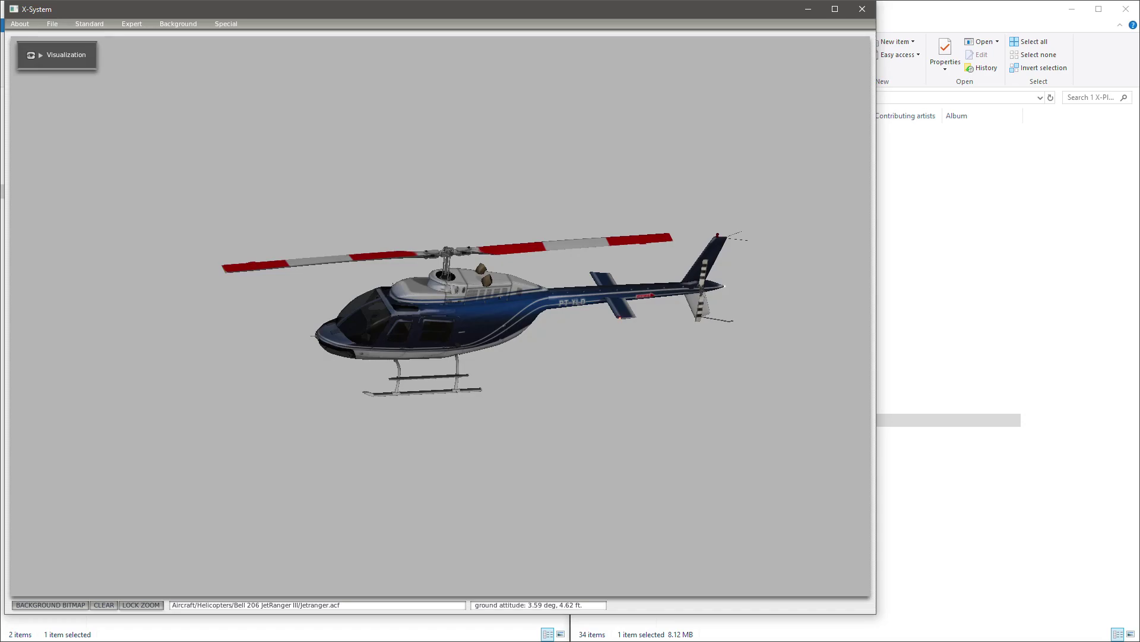
click(863, 9)
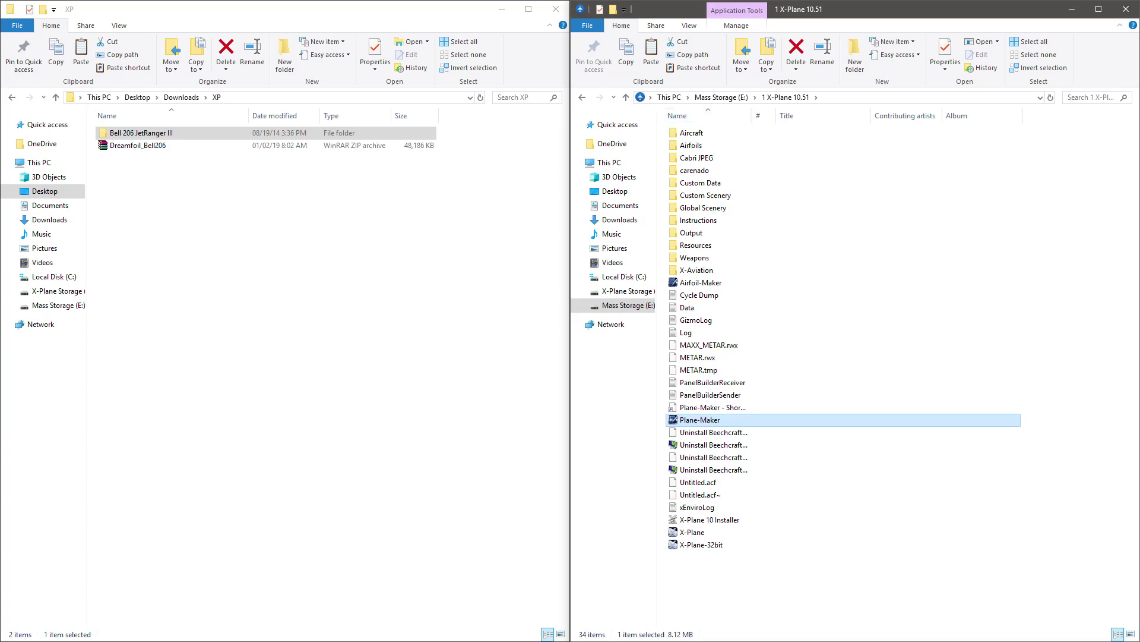
Step: Show X-Plane 10.51 Aircraft\Helicopters on the right and Desktop\X-Plane 11\Aircraft on the left
click(691, 132)
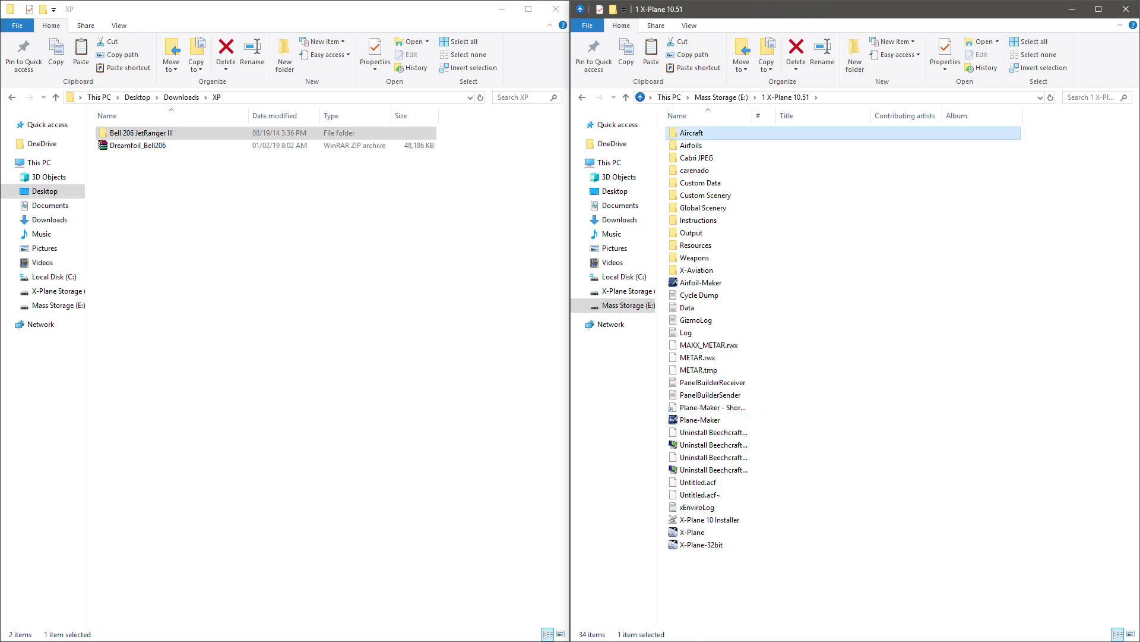
key(Return)
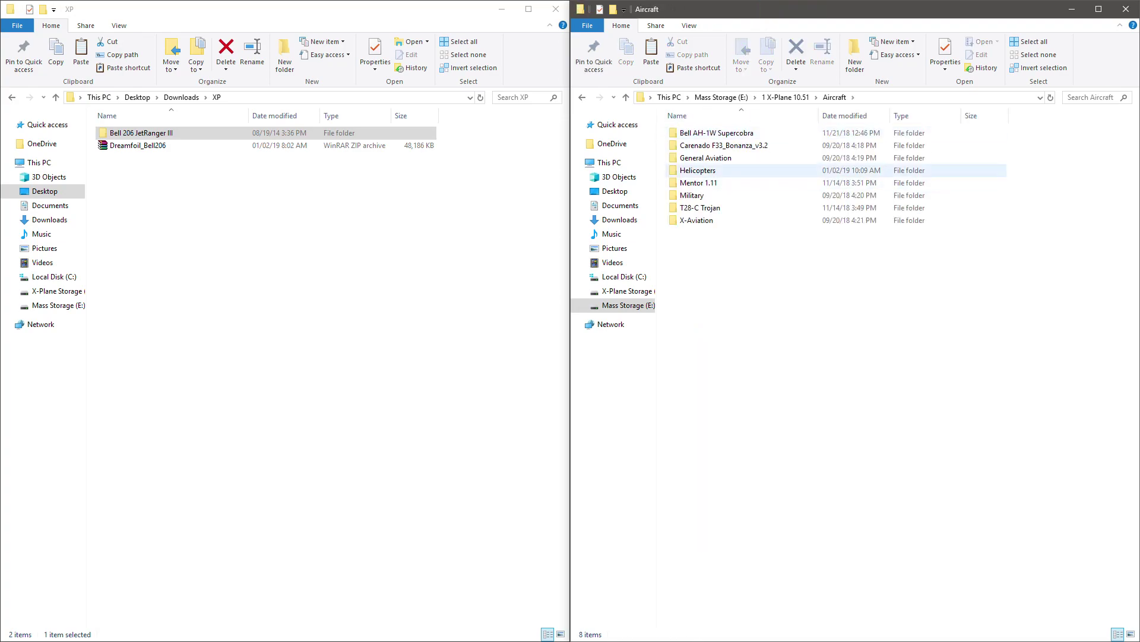
double_click(698, 170)
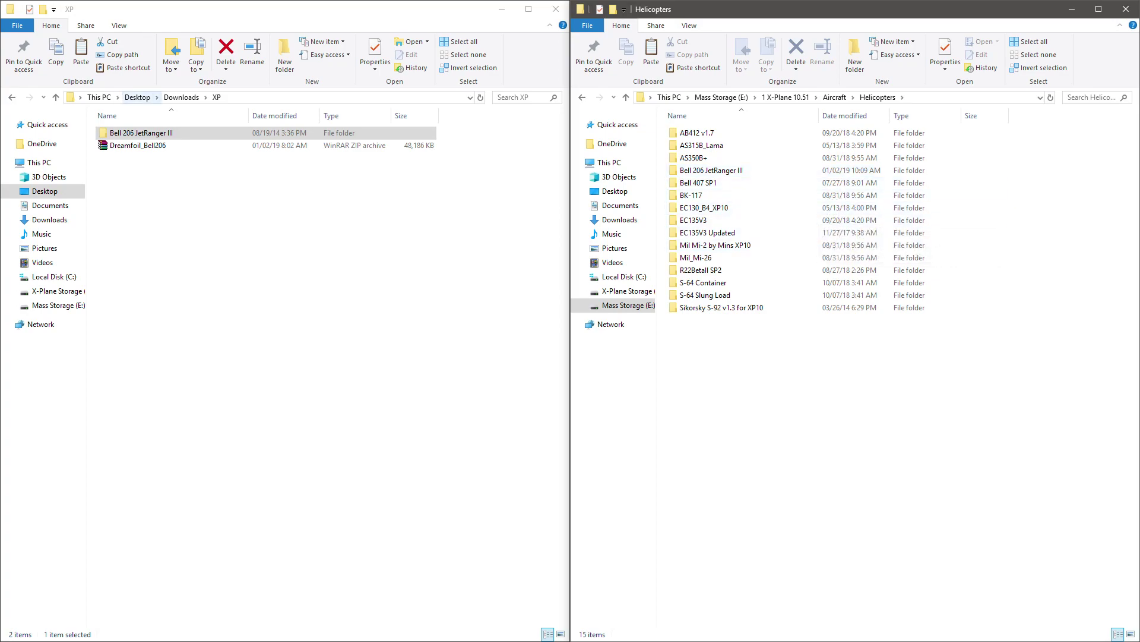
click(137, 97)
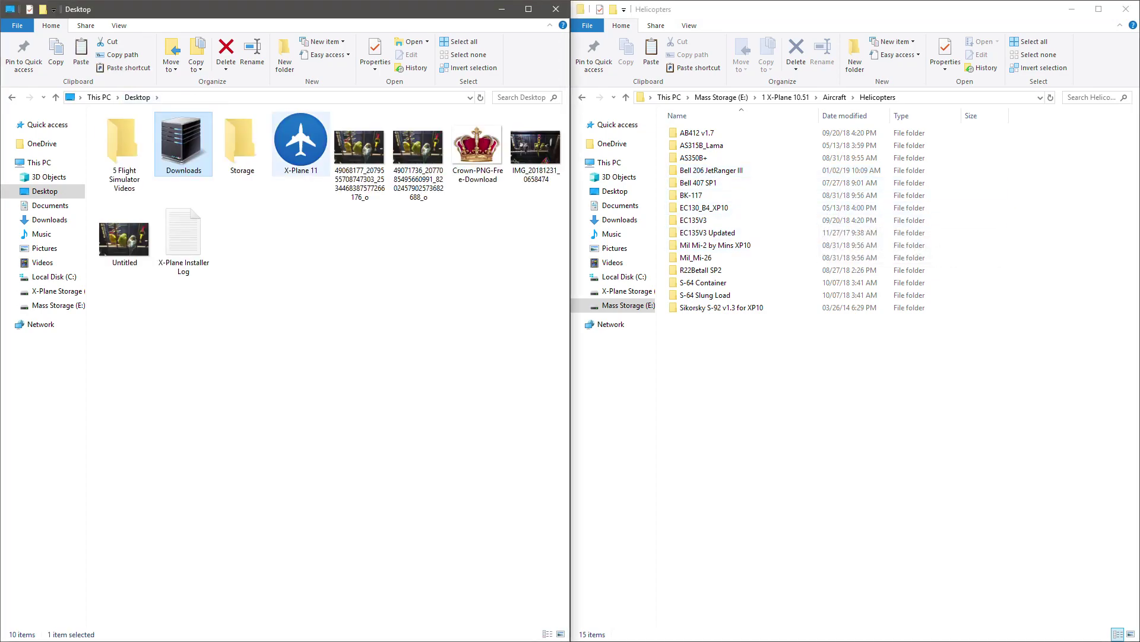
double_click(300, 143)
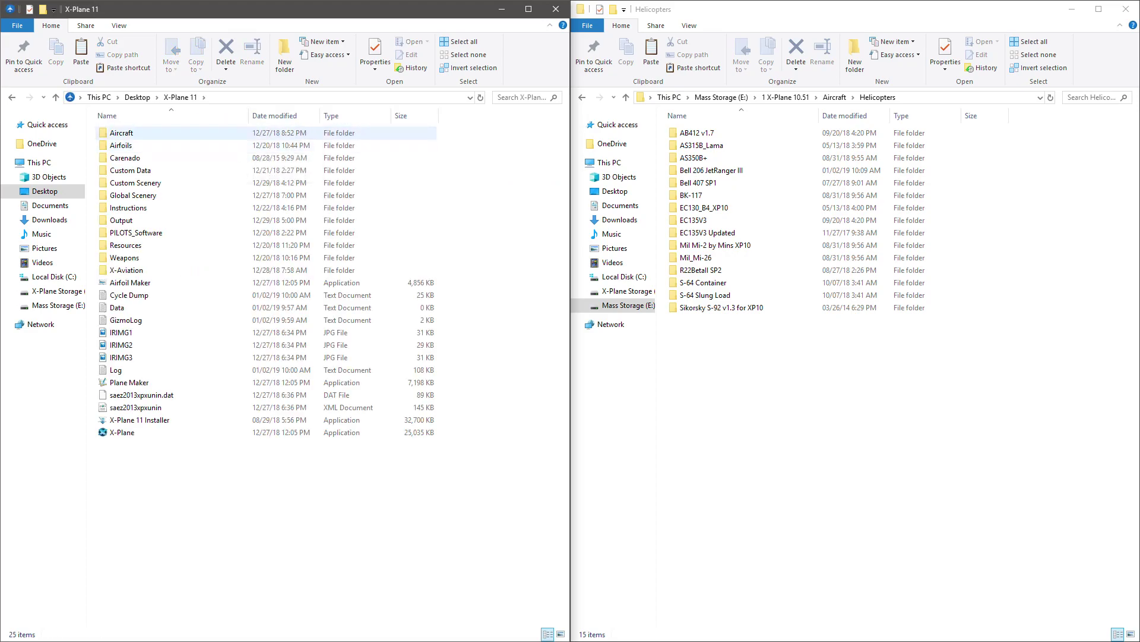
double_click(122, 132)
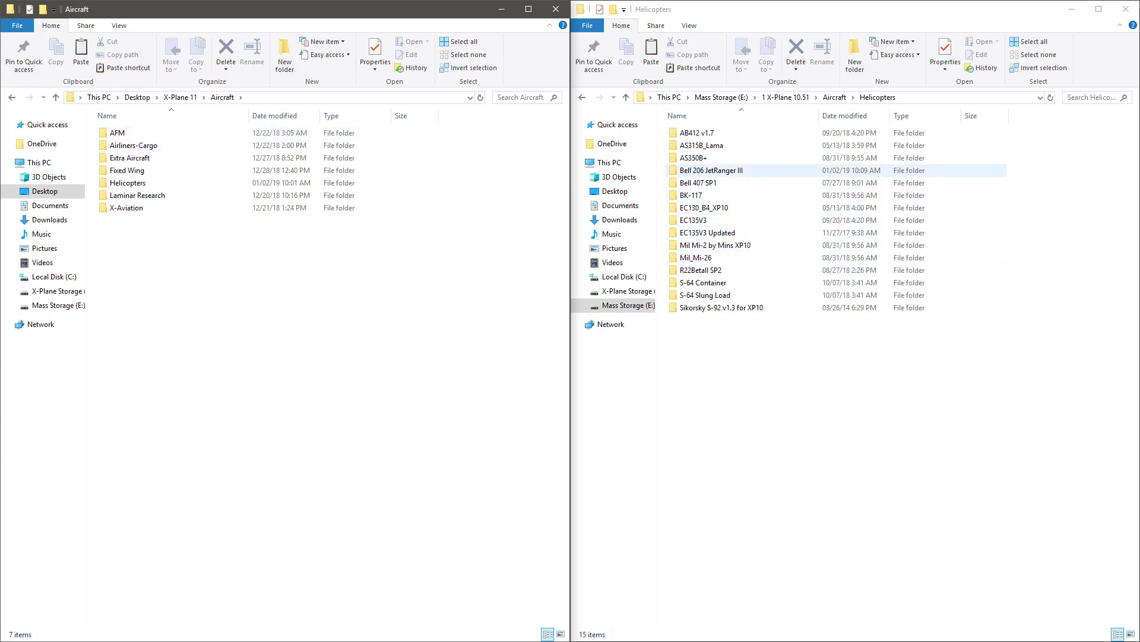
Step: Copy Bell 206 JetRanger III into X-Plane 11's Helicopters folder and open it to check
click(711, 171)
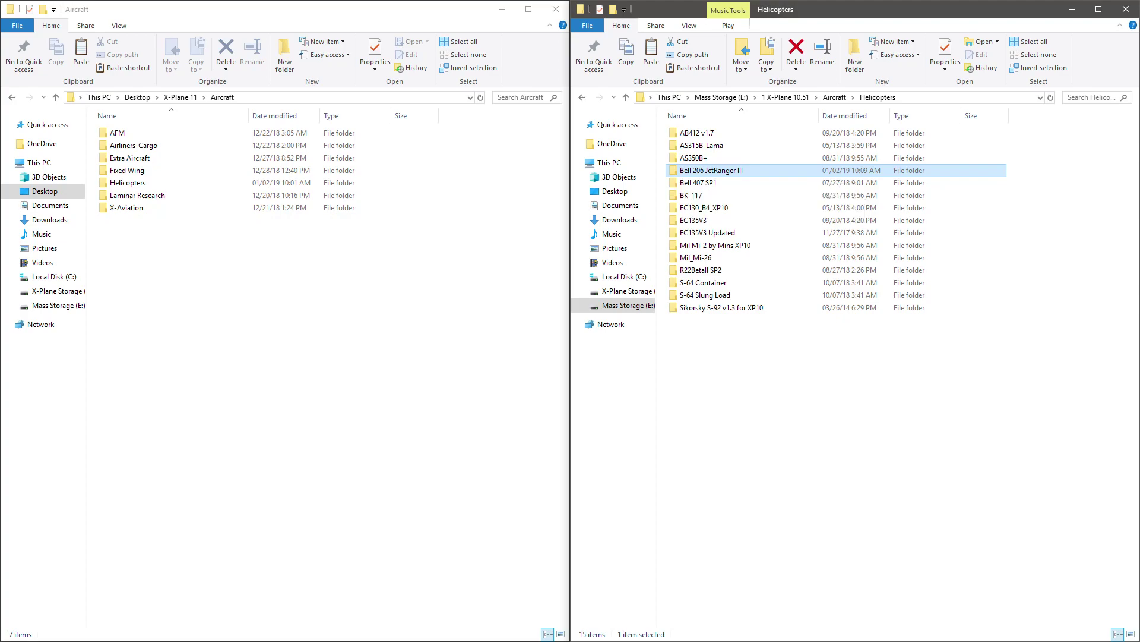
drag(711, 170, 161, 189)
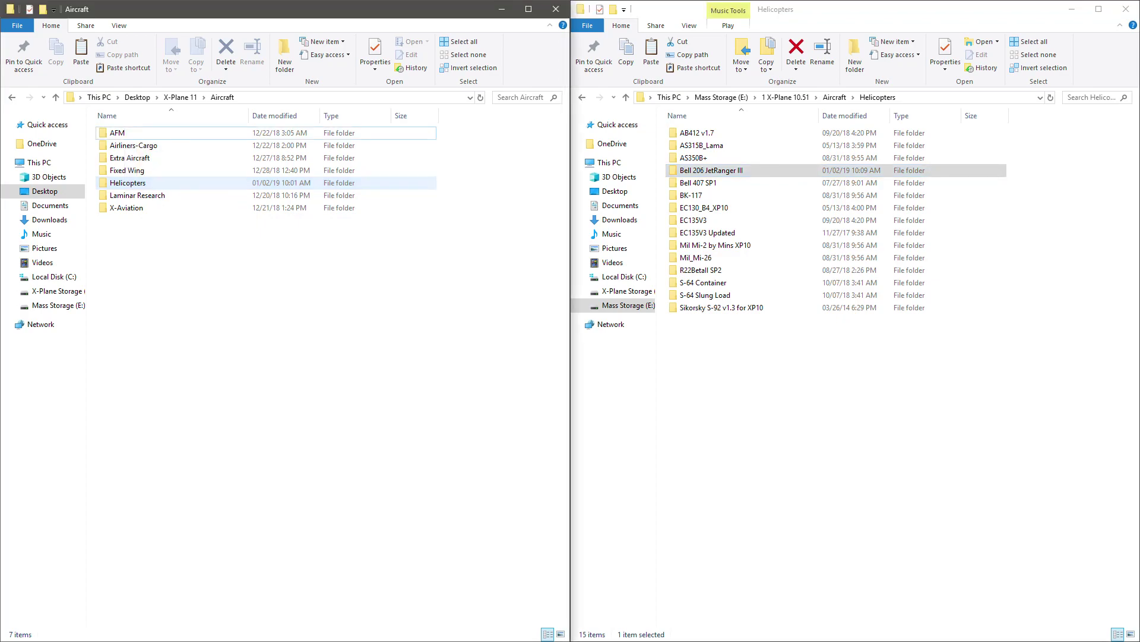
double_click(137, 183)
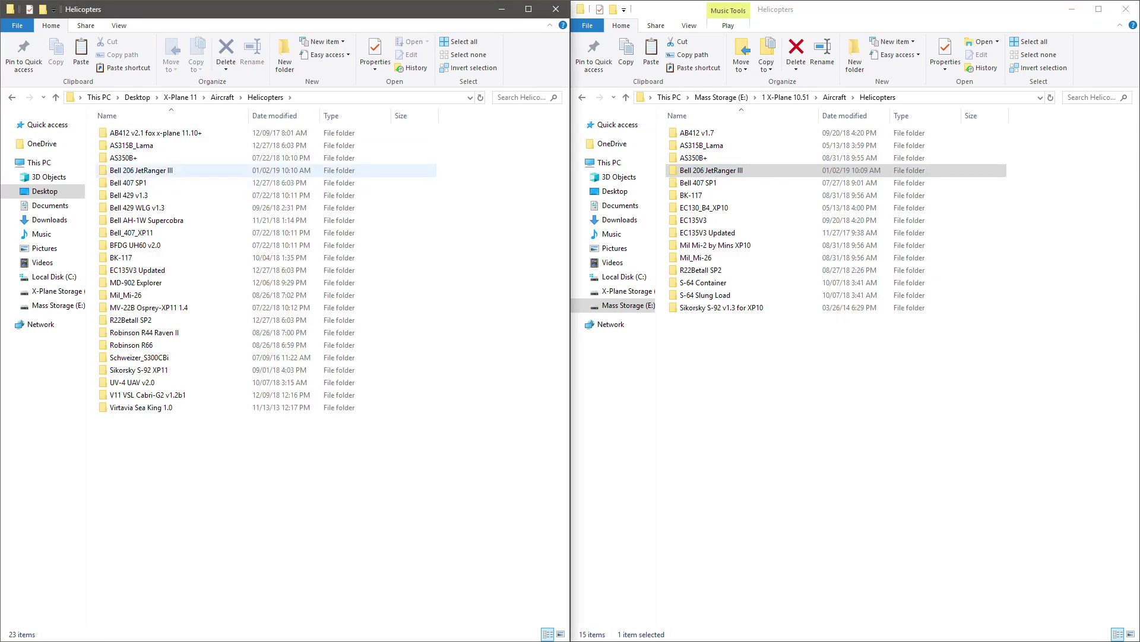
Step: Select the copied Bell 206 JetRanger III folder and bring up the Windows Start menu
click(142, 170)
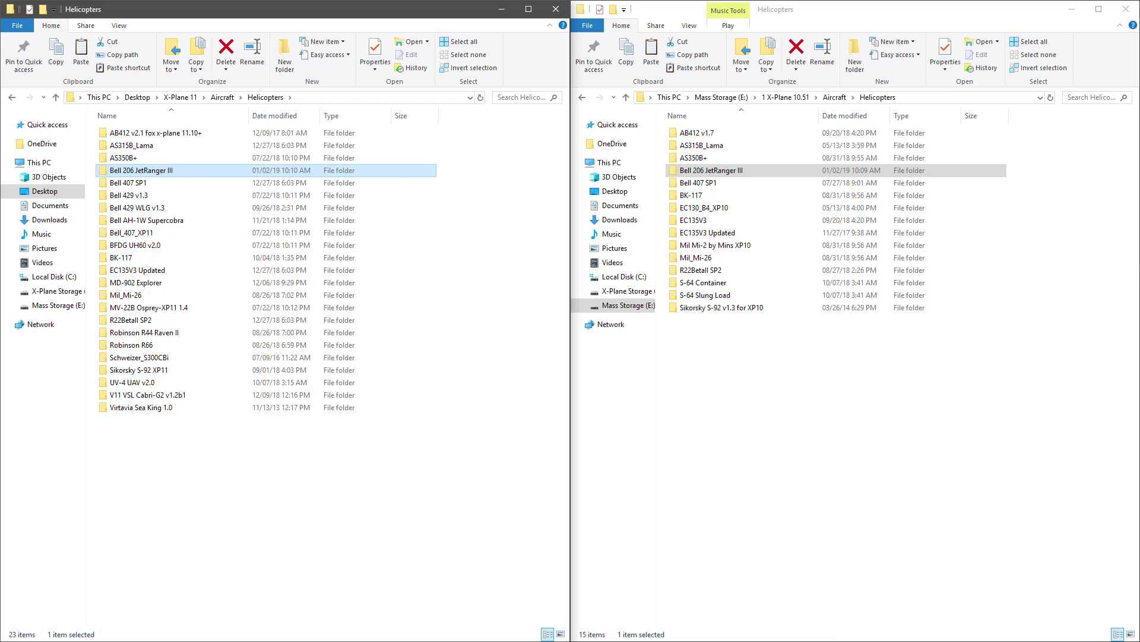
key(super)
key(super)
key(super)
key(super)
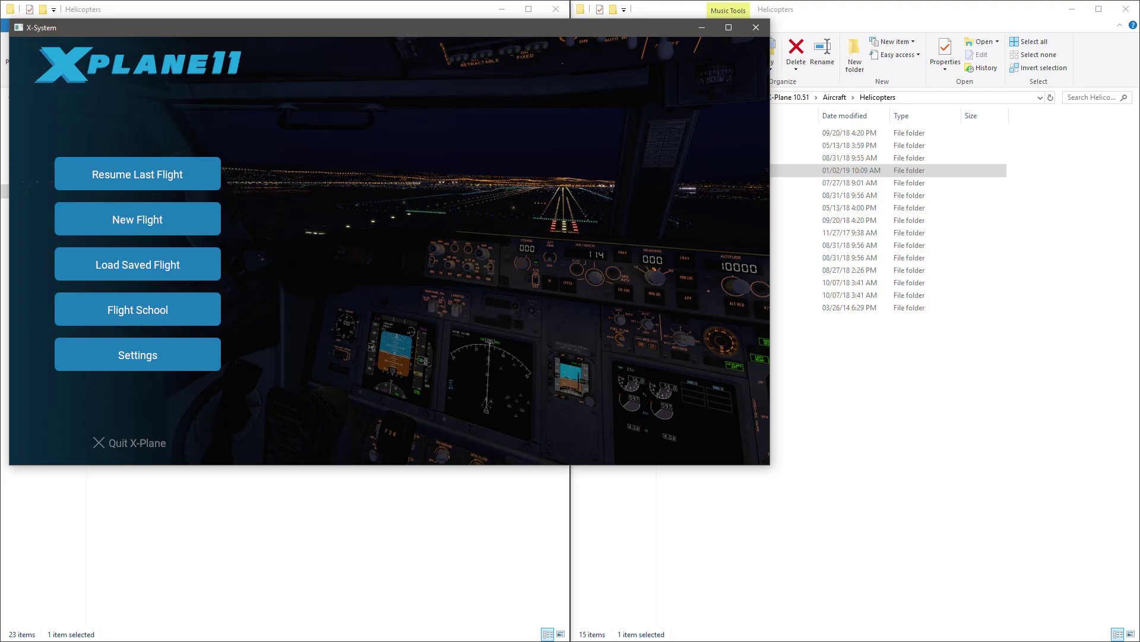
Step: Start a New Flight and open Customize on the Bell 206 JetRanger III helicopter
click(137, 219)
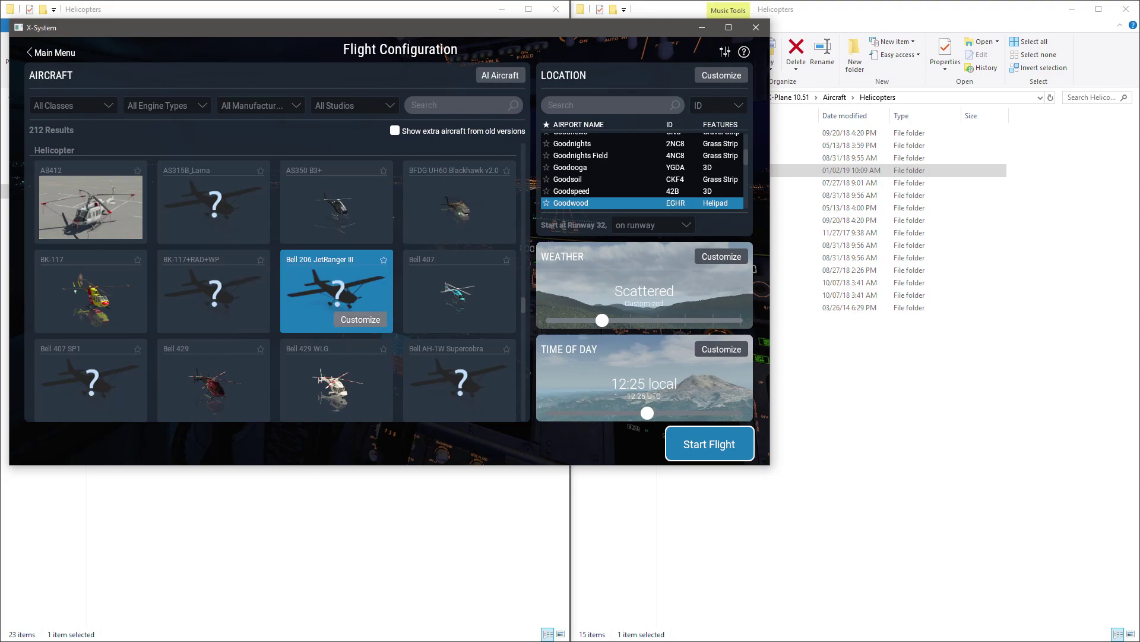
click(361, 319)
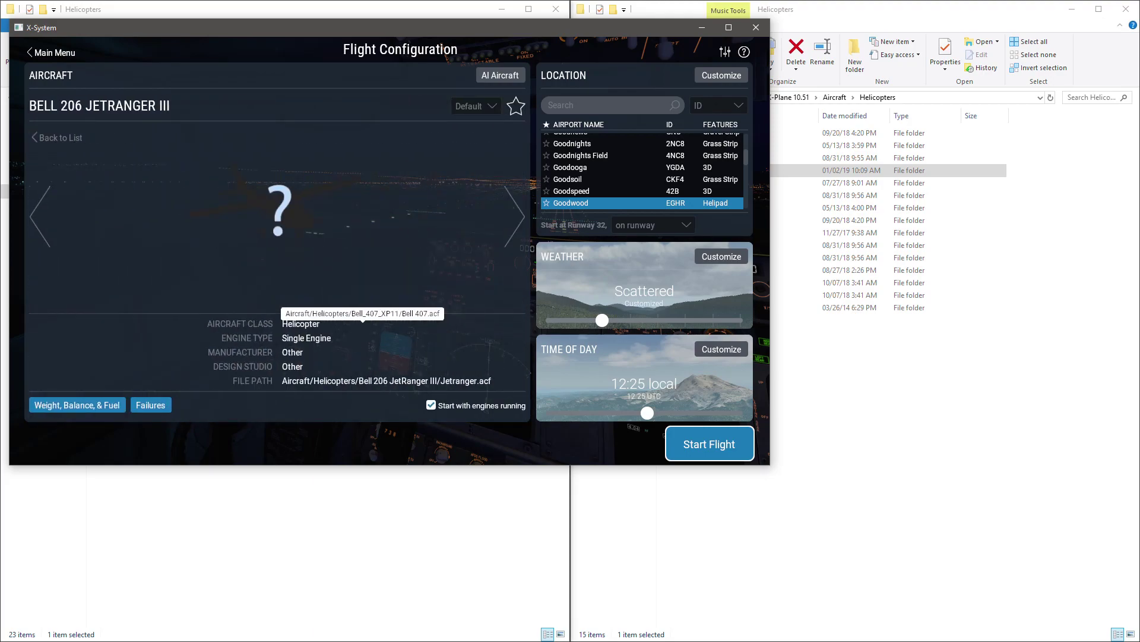